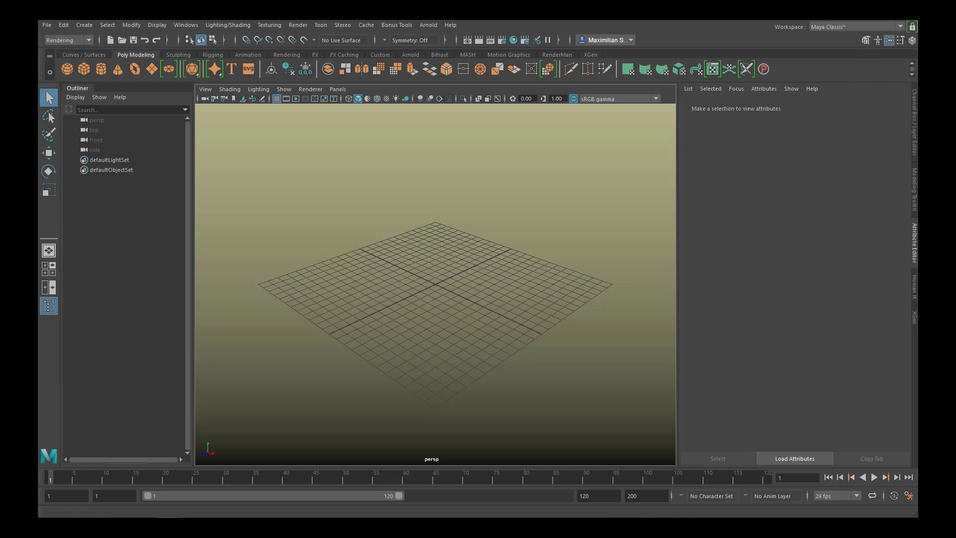
Step: Bring up a File Explorer window over Maya showing the maya\projects folder and its subfolders
{"action": "key", "text": "alt+Tab"}
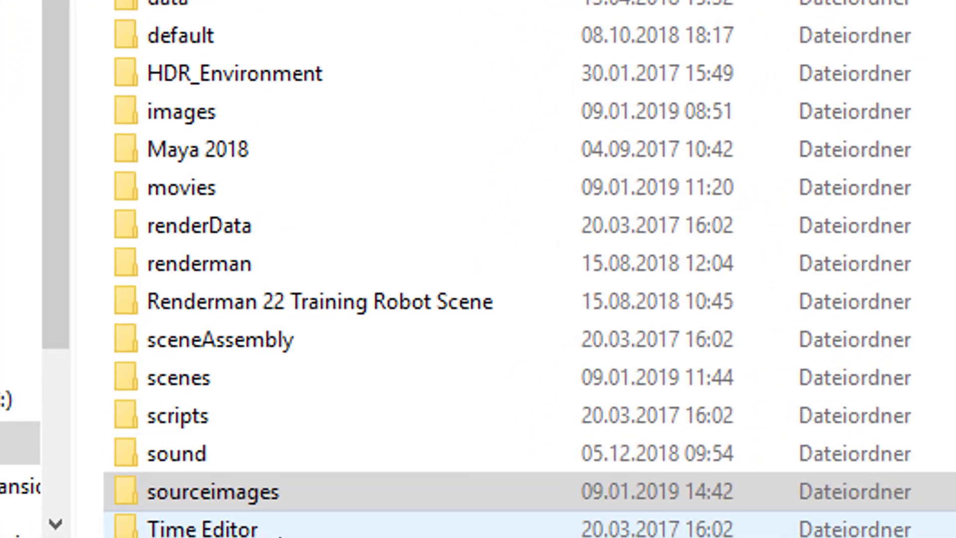
{"action": "left_click", "coordinate": [132, 438]}
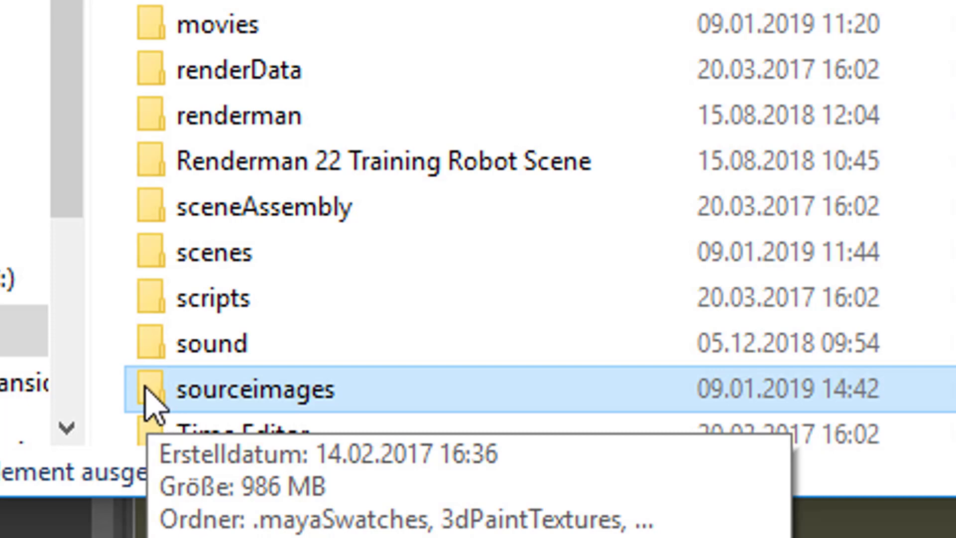
{"action": "double_click", "coordinate": [155, 398]}
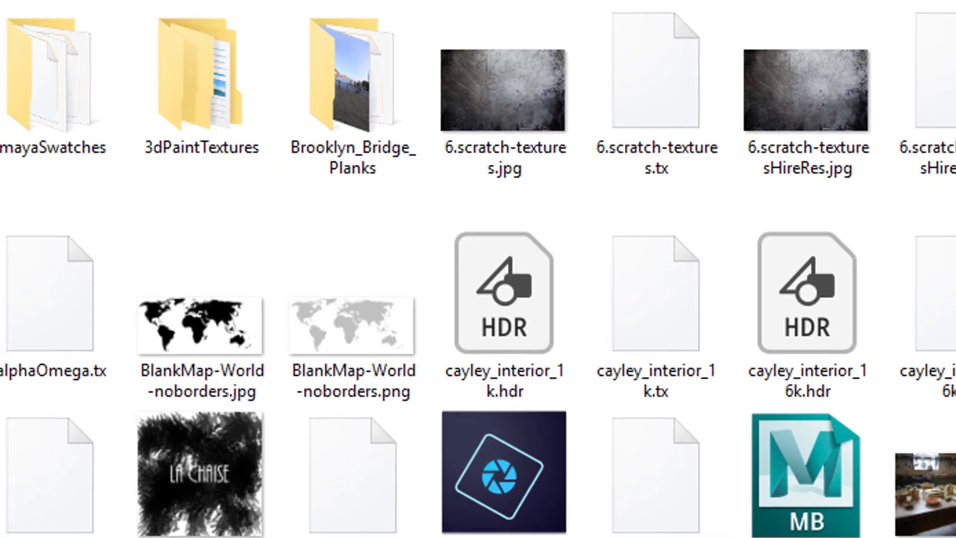
{"action": "key", "text": "alt+Up"}
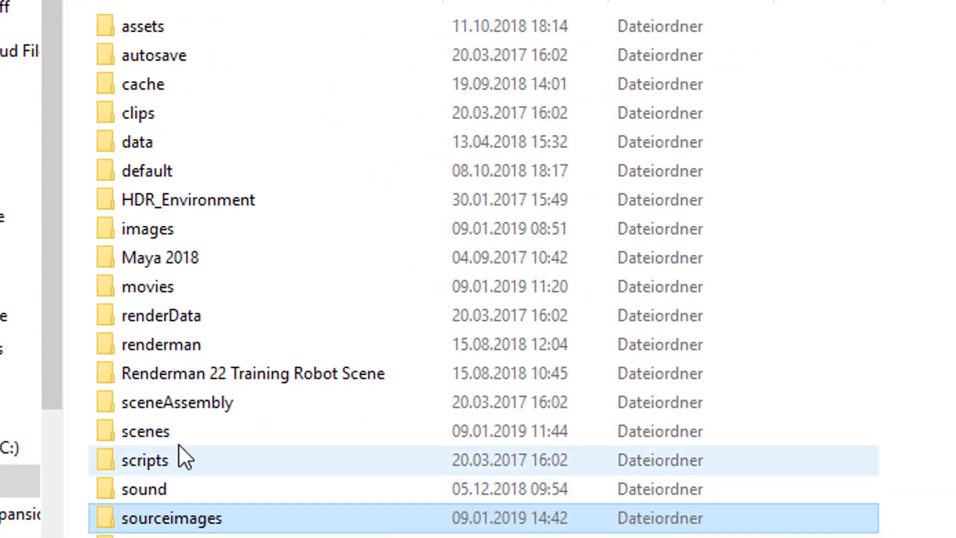
{"action": "left_click", "coordinate": [105, 434]}
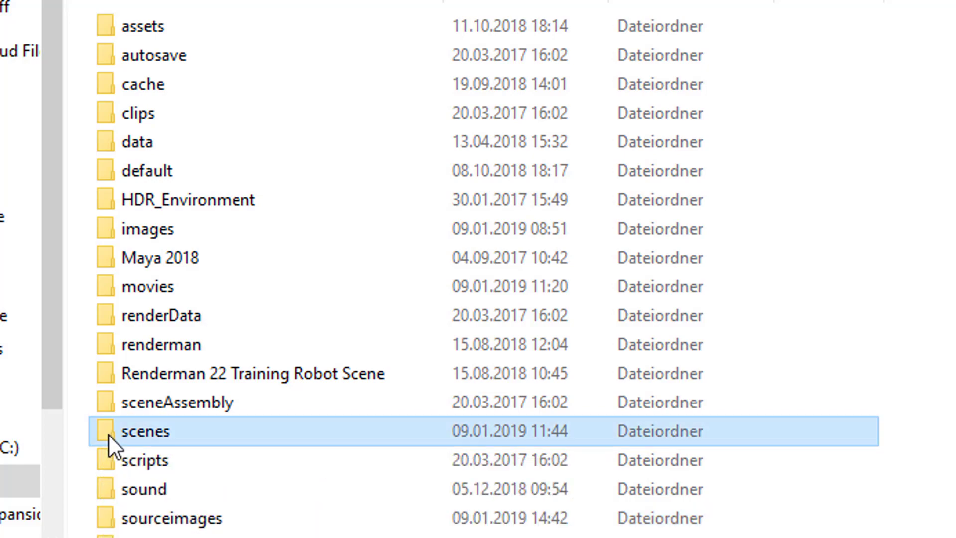
{"action": "double_click", "coordinate": [108, 434]}
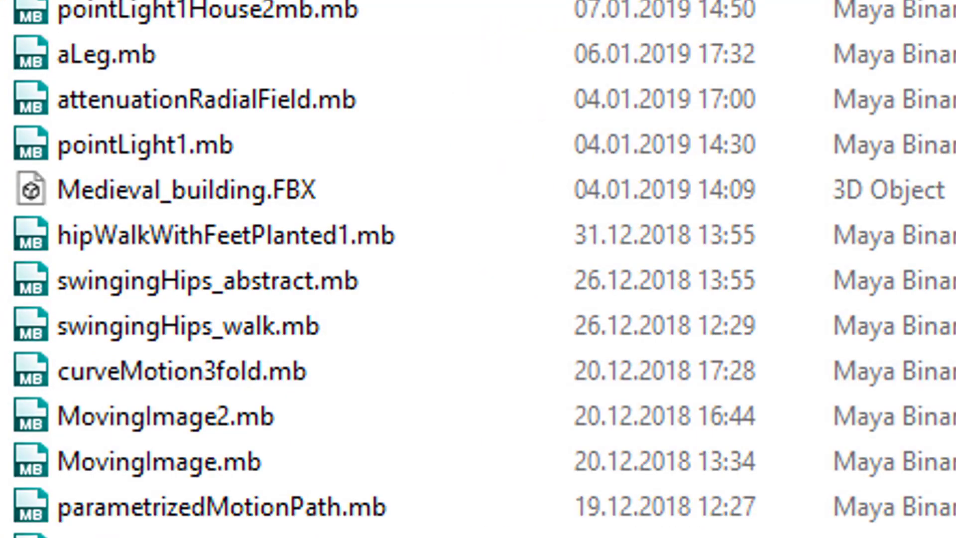
{"action": "key", "text": "alt+Left"}
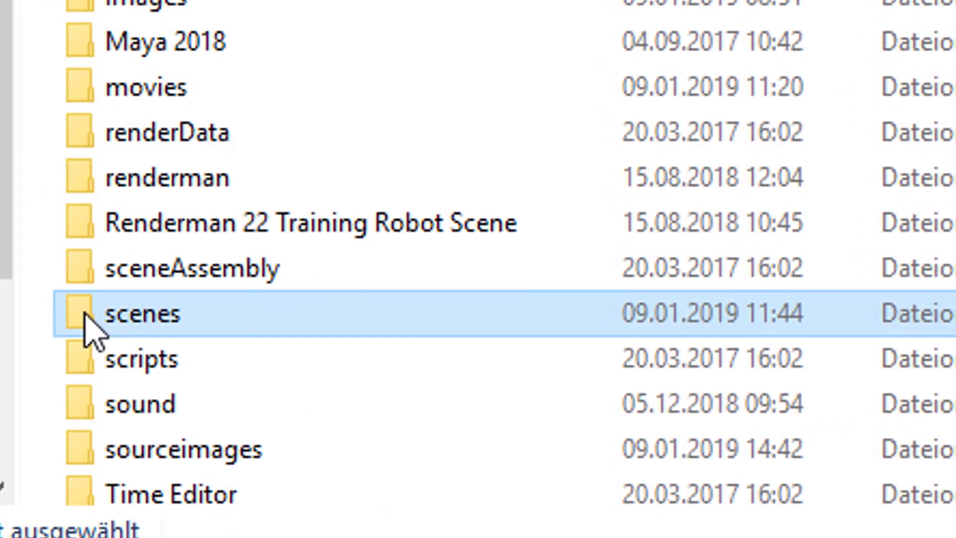
{"action": "mouse_move", "coordinate": [84, 315]}
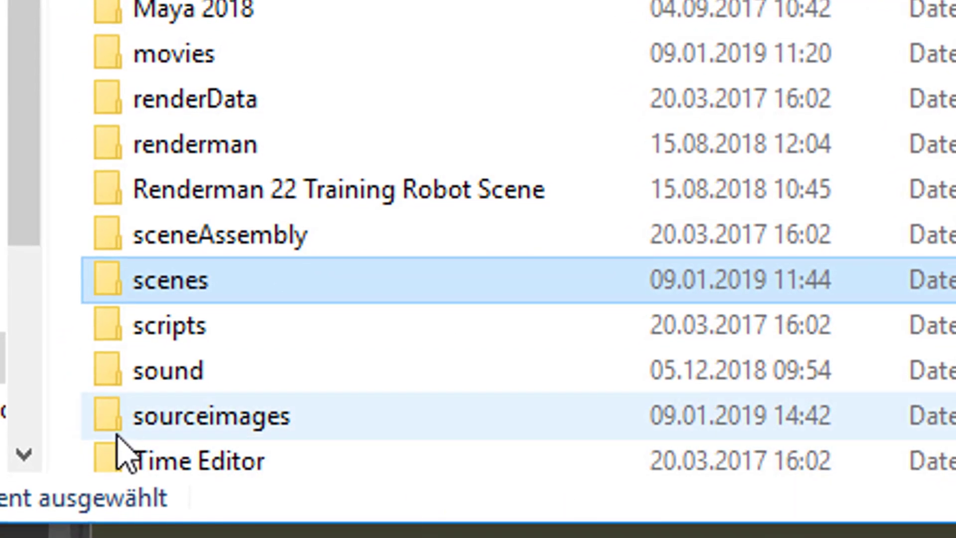
{"action": "mouse_move", "coordinate": [124, 448]}
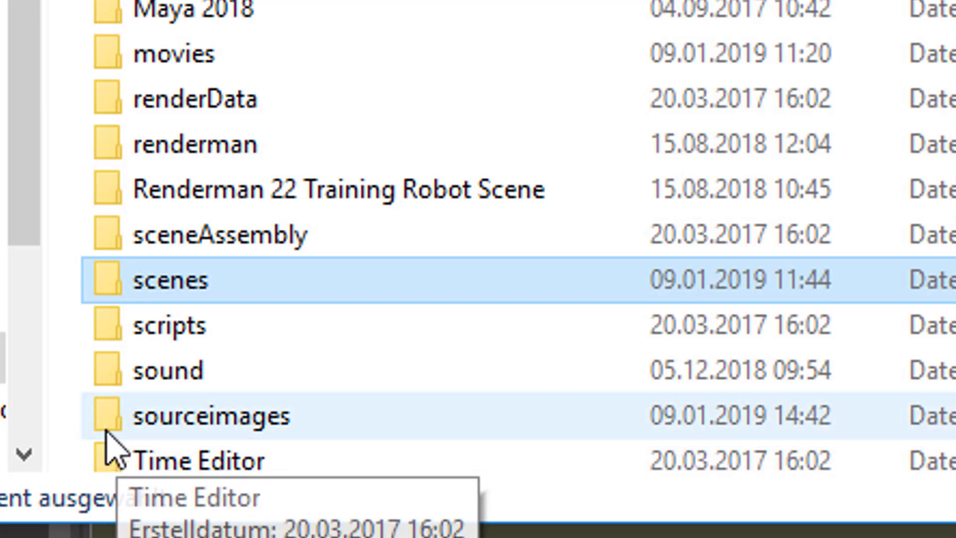
{"action": "mouse_move", "coordinate": [140, 427]}
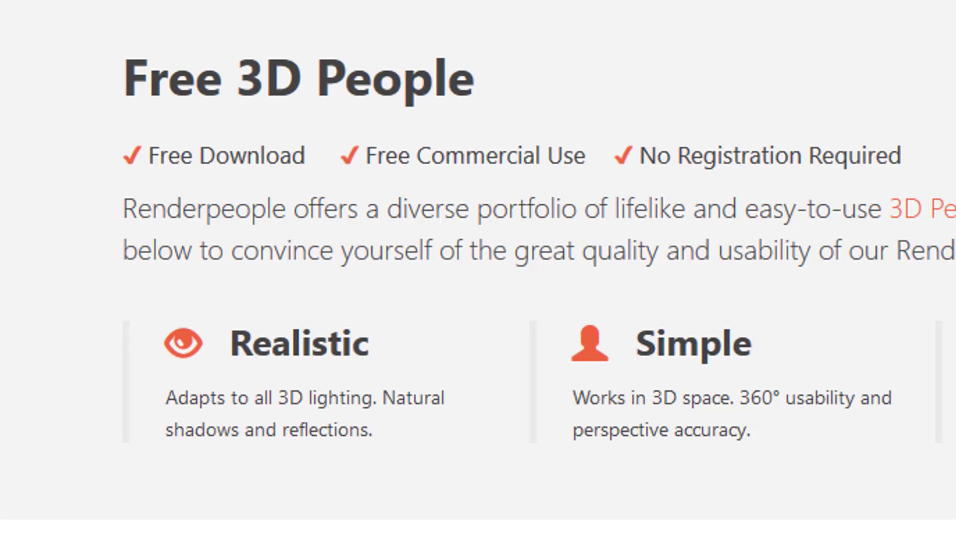
Step: Scroll the Free 3D People page past Posed and Rigged People toward 3D Animated People
{"action": "scroll", "coordinate": [478, 269], "scroll_direction": "down", "scroll_amount": 10}
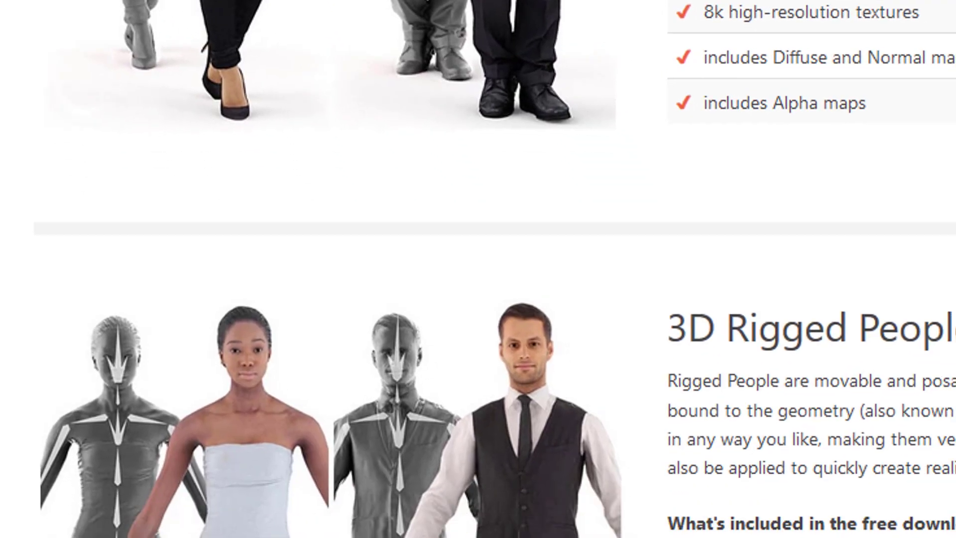
{"action": "scroll", "coordinate": [478, 269], "scroll_direction": "down", "scroll_amount": 10}
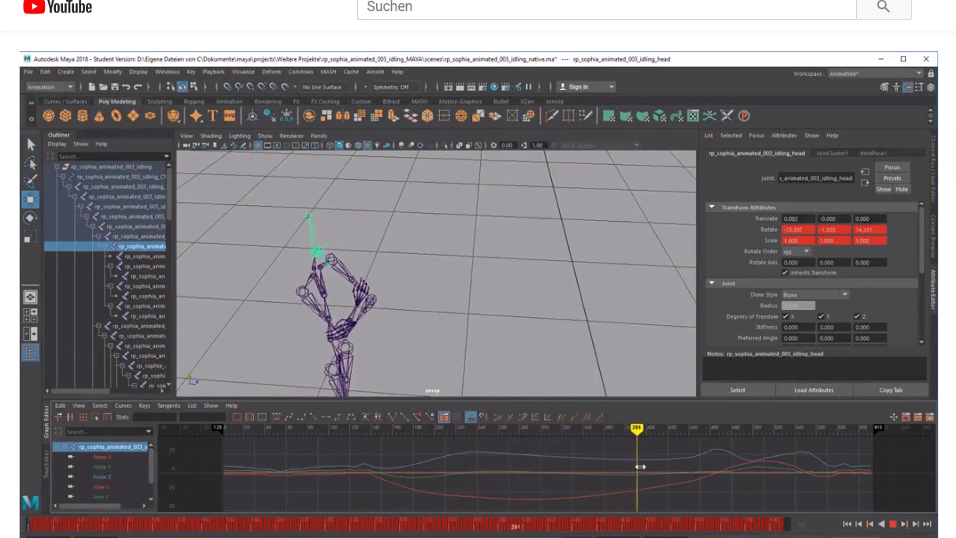
{"action": "left_click_drag", "start_coordinate": [687, 476], "coordinate": [727, 480]}
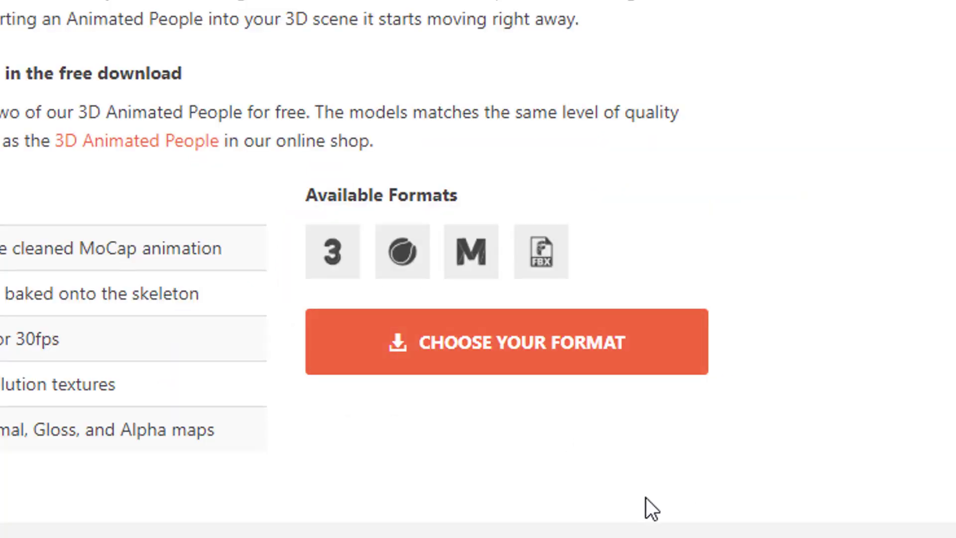
Step: Download the 217 MB Maya-format Renderpeople zip and open it to view its contents
{"action": "left_click", "coordinate": [521, 370]}
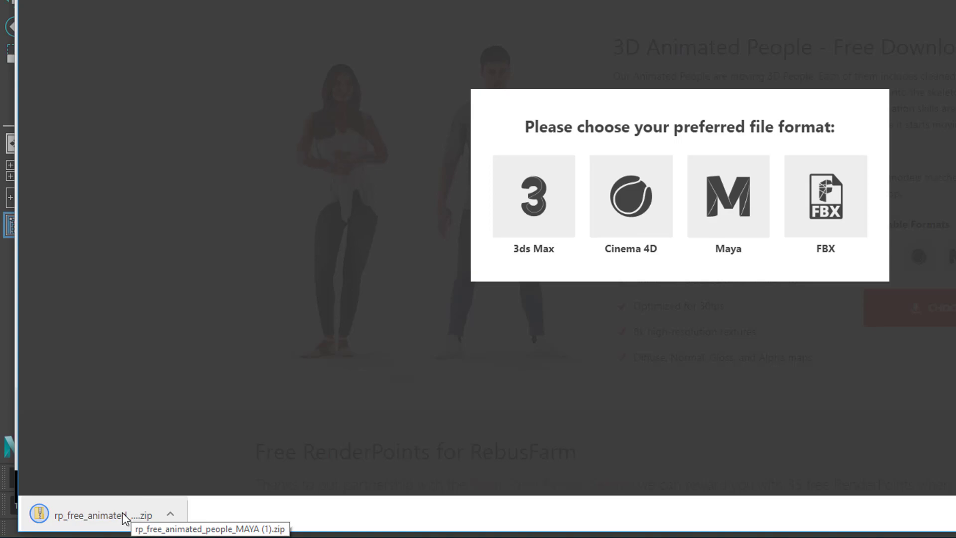
{"action": "left_click", "coordinate": [124, 518]}
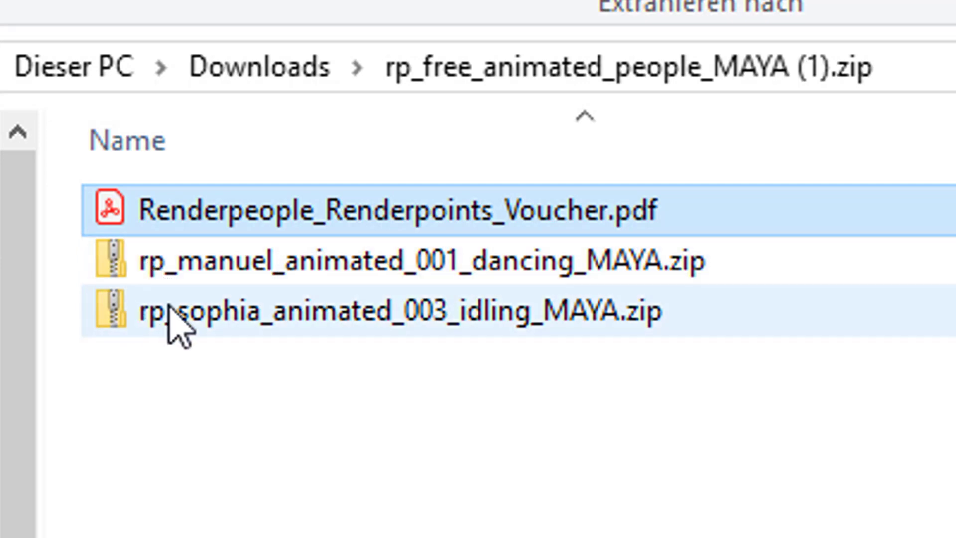
Step: Open rp_manuel_animated_001_dancing_MAYA.zip, preview its JPG image, then enter the project folder
{"action": "double_click", "coordinate": [116, 255]}
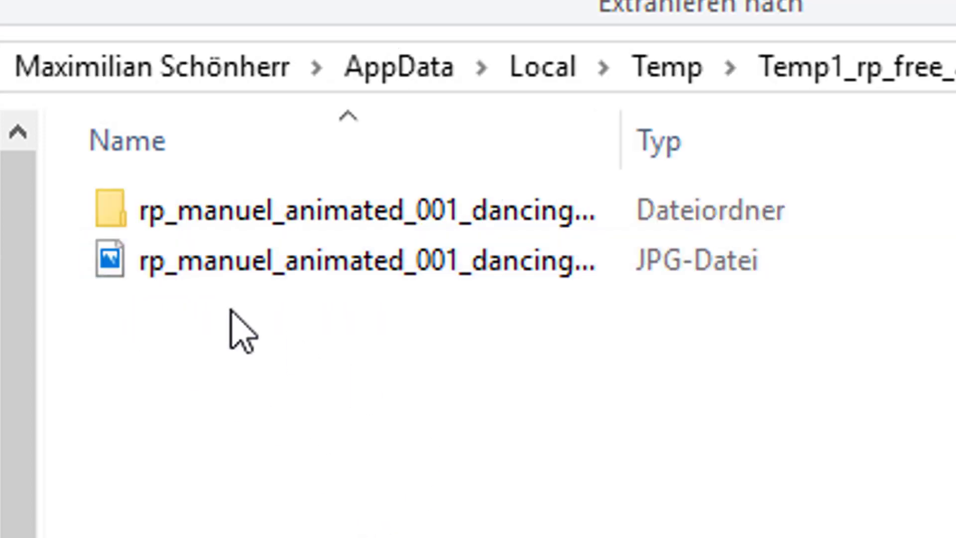
{"action": "left_click", "coordinate": [114, 273]}
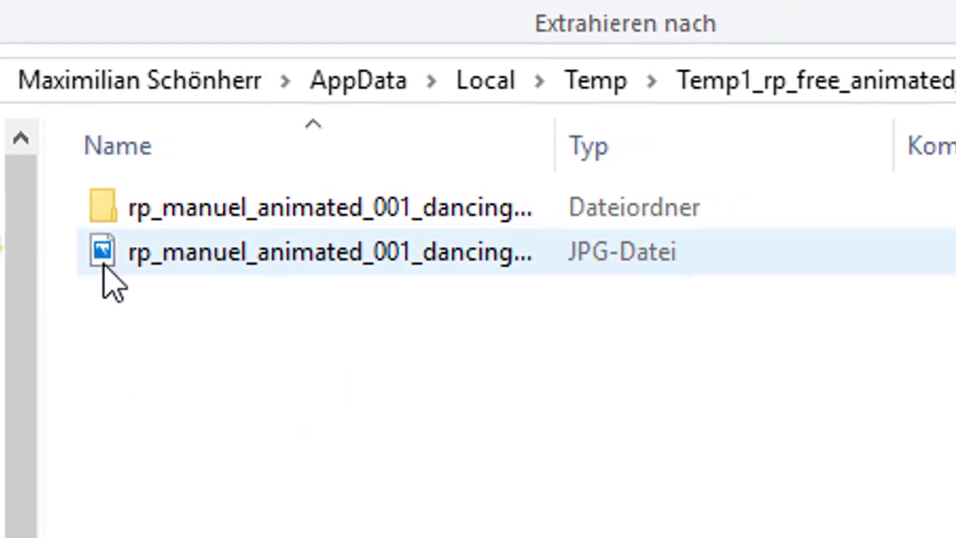
{"action": "left_click", "coordinate": [104, 266]}
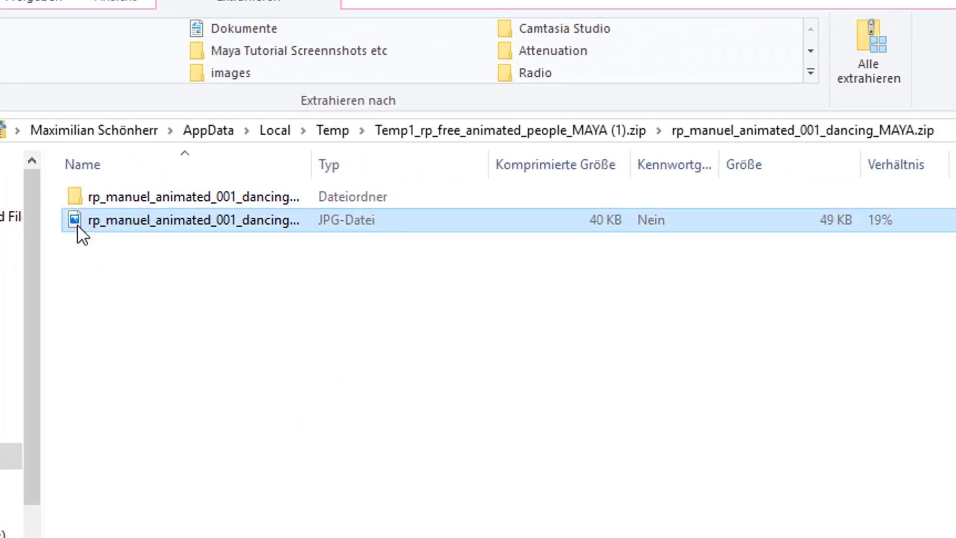
{"action": "double_click", "coordinate": [81, 227]}
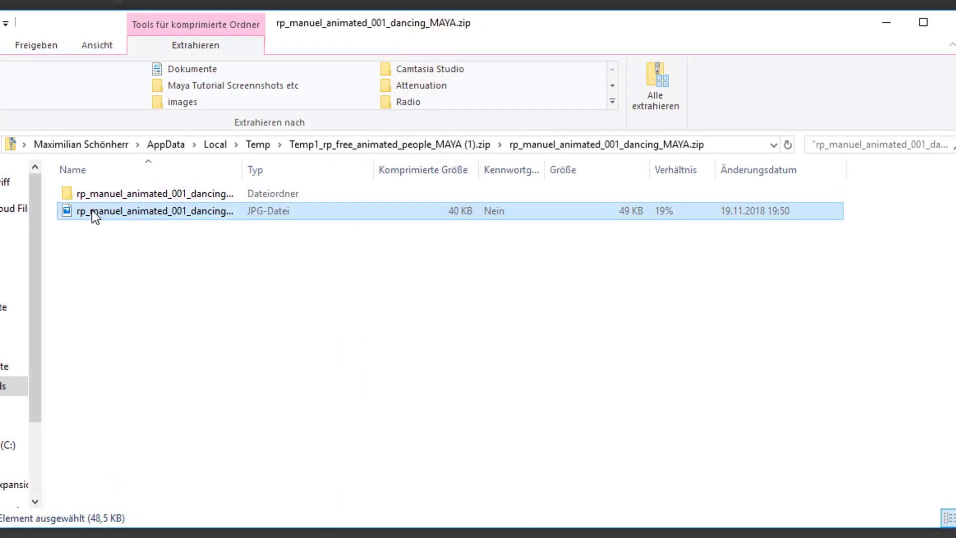
{"action": "double_click", "coordinate": [67, 194]}
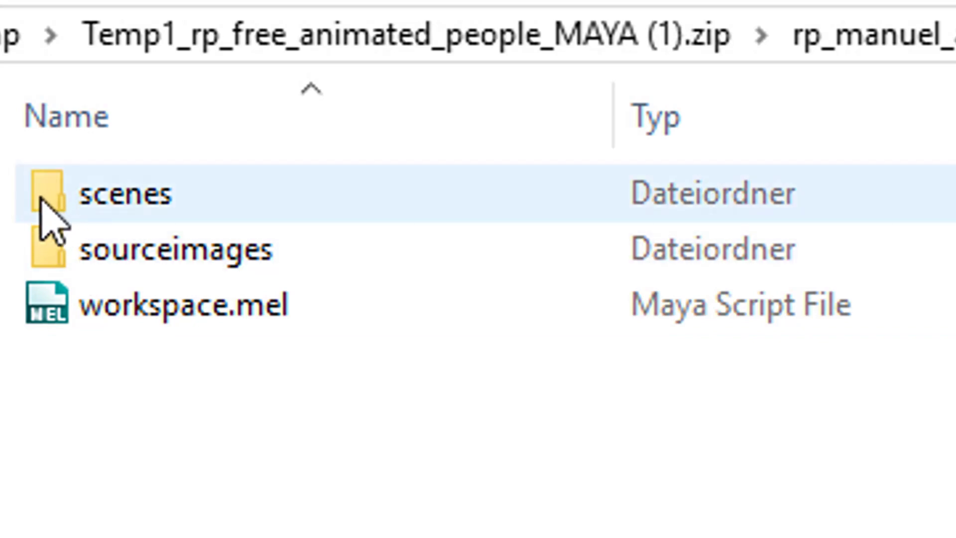
Step: Paste the package's three dancing scene files into Maya's projects scenes folder, then open sourceimages
{"action": "left_click", "coordinate": [46, 219]}
{"action": "double_click", "coordinate": [44, 199]}
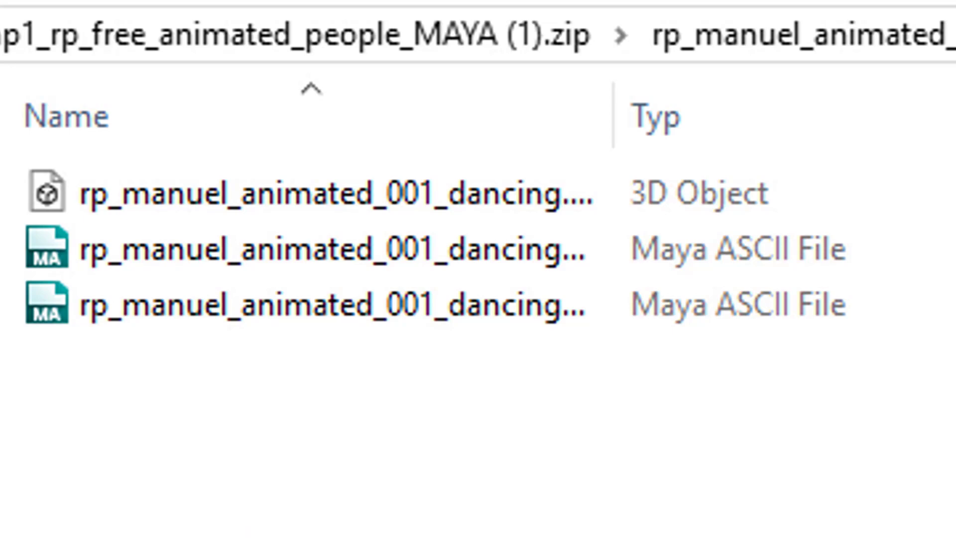
{"action": "key", "text": "ctrl+a"}
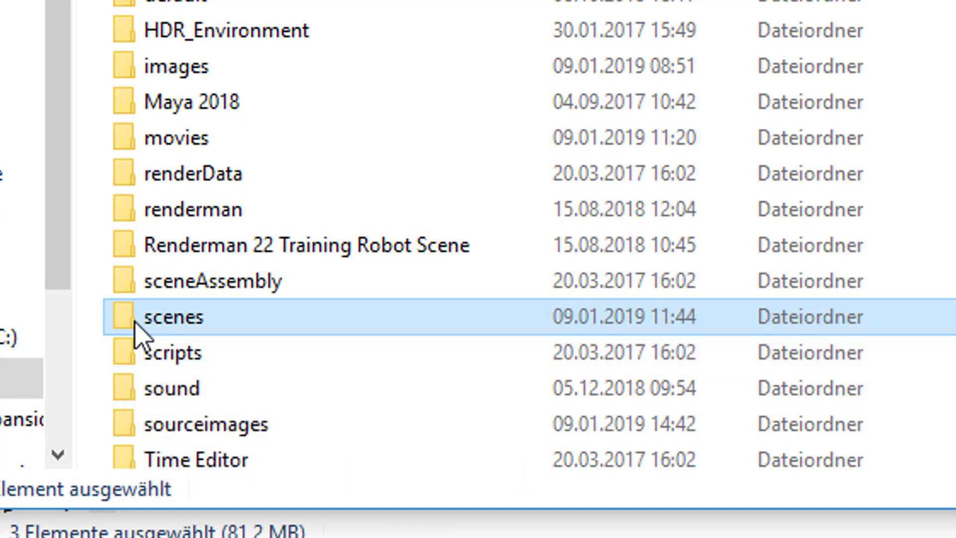
{"action": "double_click", "coordinate": [122, 323]}
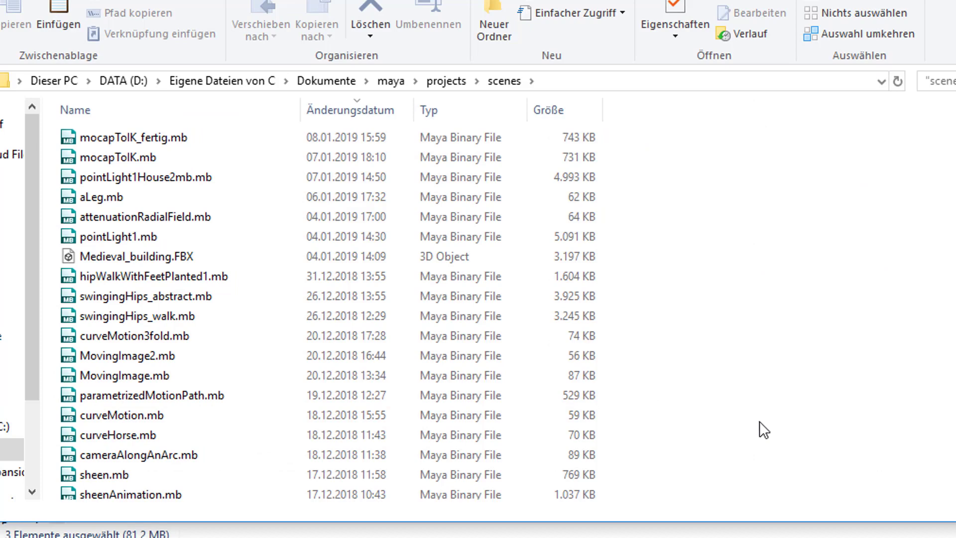
{"action": "key", "text": "ctrl+v"}
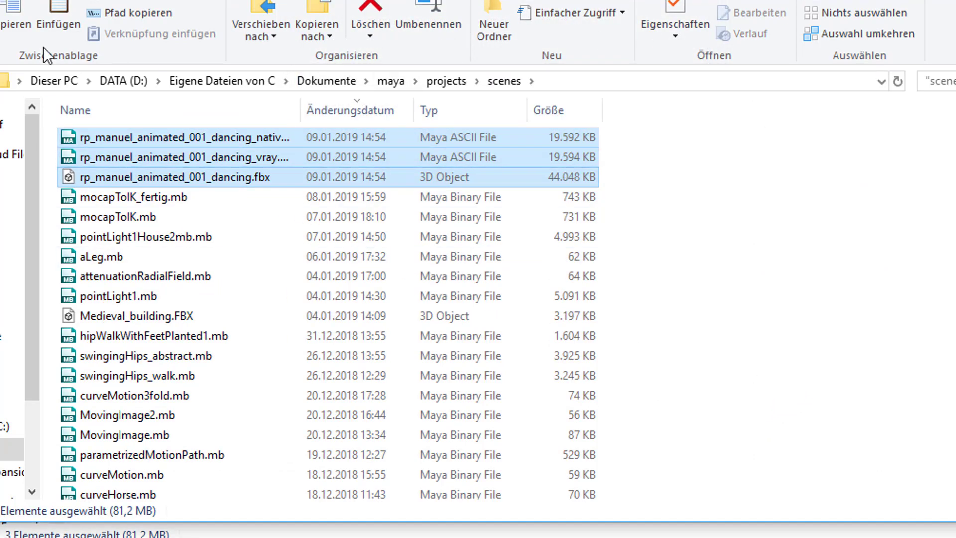
{"action": "key", "text": "alt+Up"}
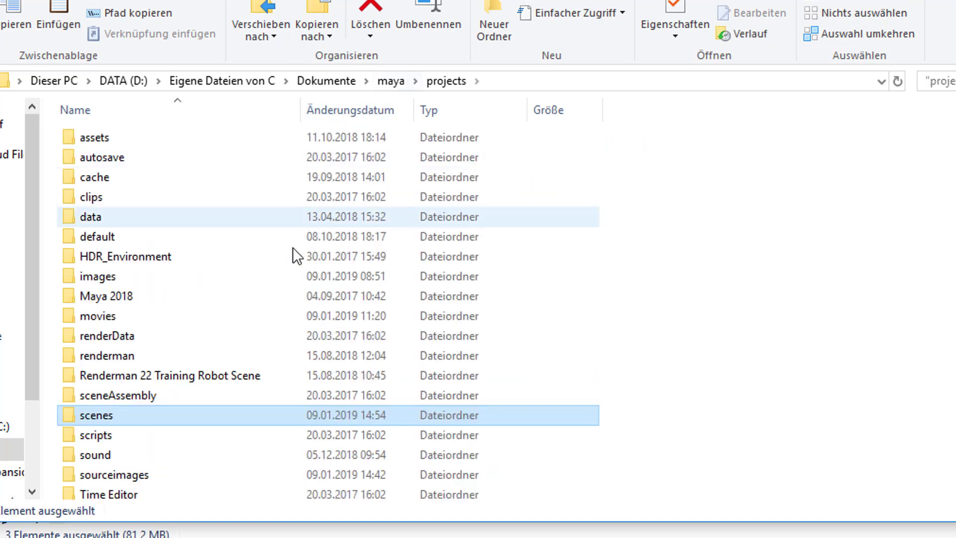
{"action": "double_click", "coordinate": [72, 476]}
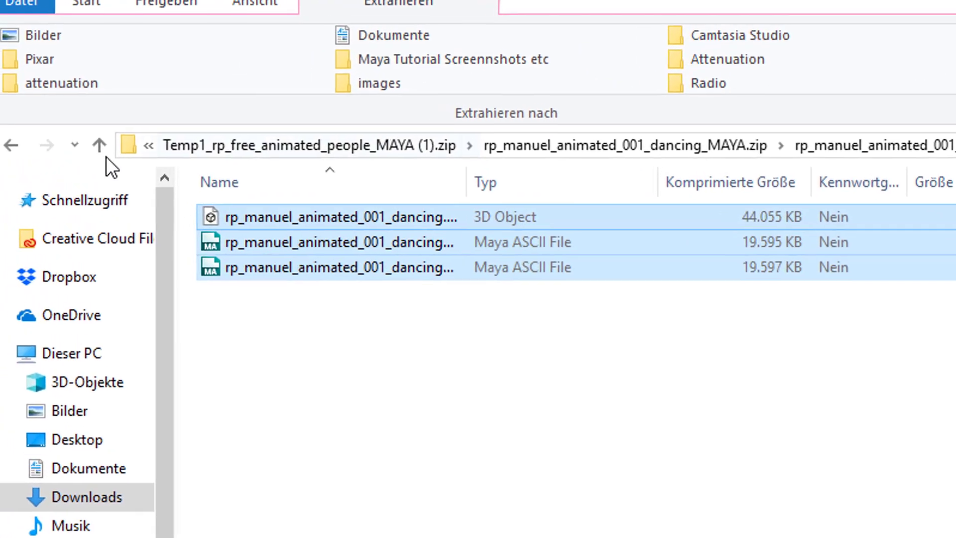
Step: Copy the five rp_manuel texture JPGs, shown as tiles, into Dokumente\maya\projects\sourceimages
{"action": "left_click", "coordinate": [18, 147]}
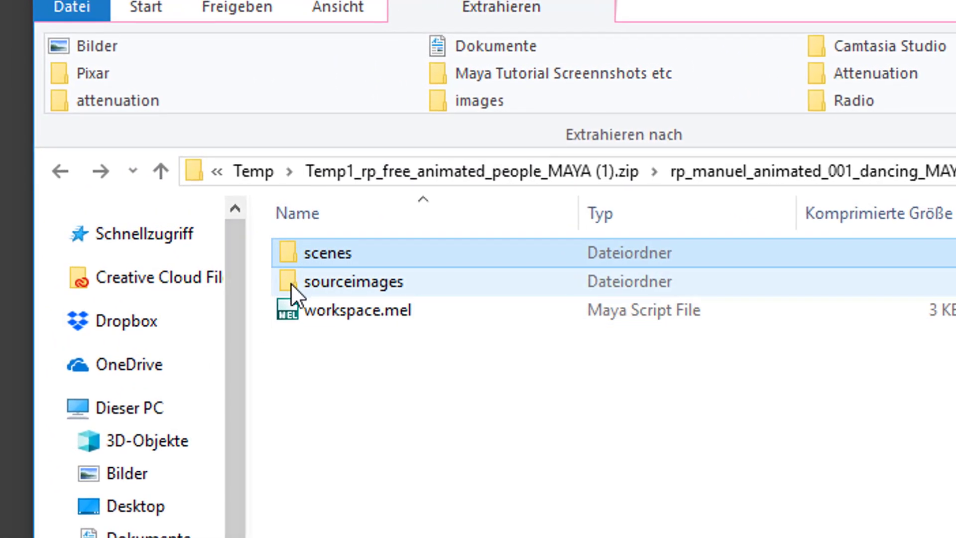
{"action": "double_click", "coordinate": [283, 289]}
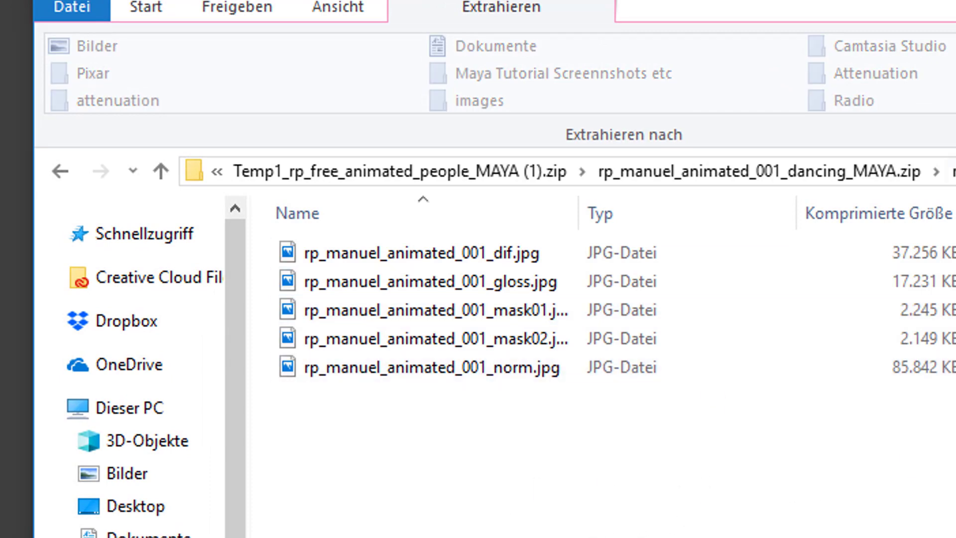
{"action": "left_click", "coordinate": [338, 7]}
{"action": "left_click", "coordinate": [613, 45]}
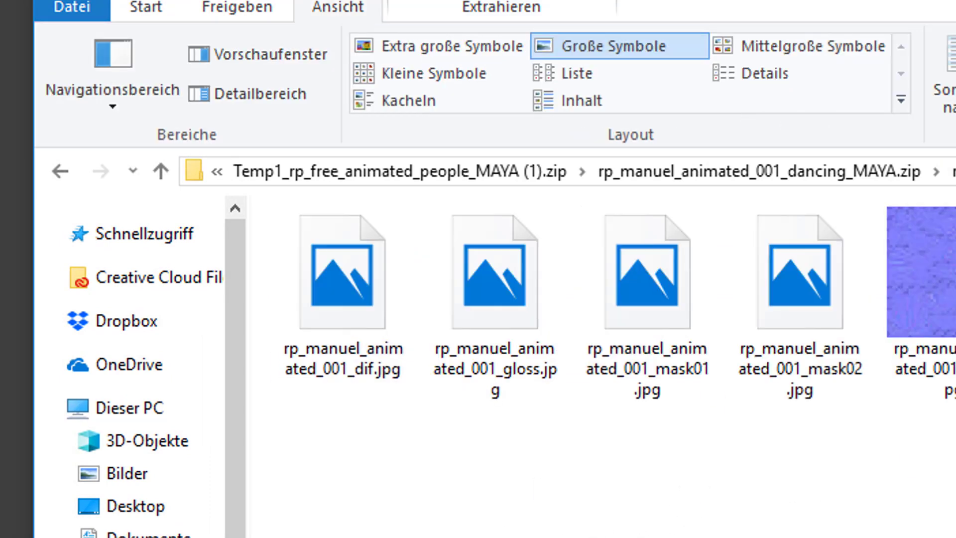
{"action": "left_click", "coordinate": [408, 100]}
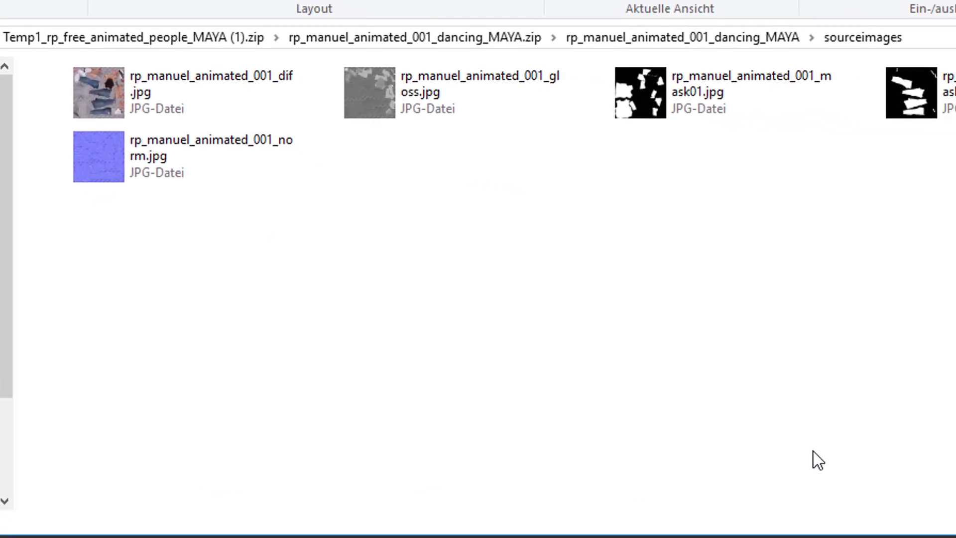
{"action": "key", "text": "ctrl+a"}
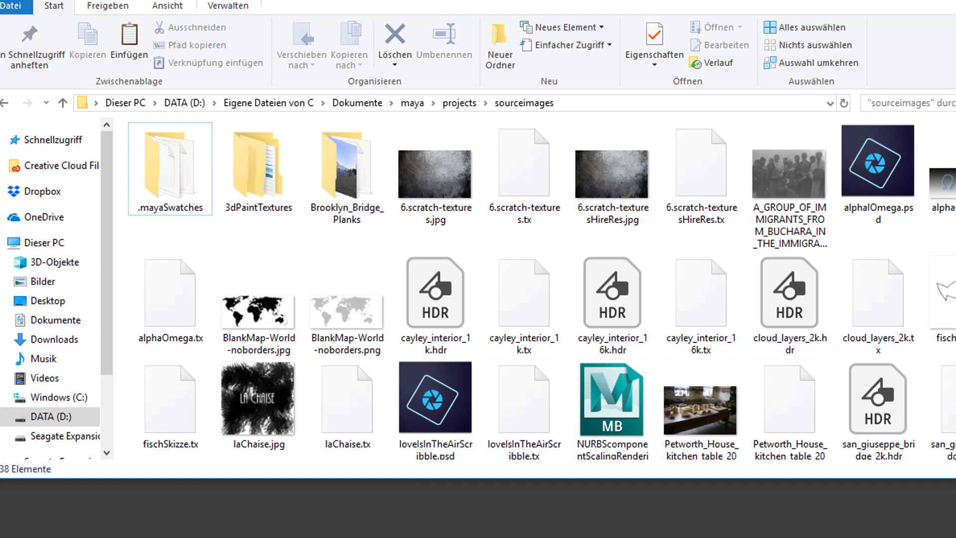
{"action": "scroll", "coordinate": [943, 408], "scroll_direction": "down", "scroll_amount": 3}
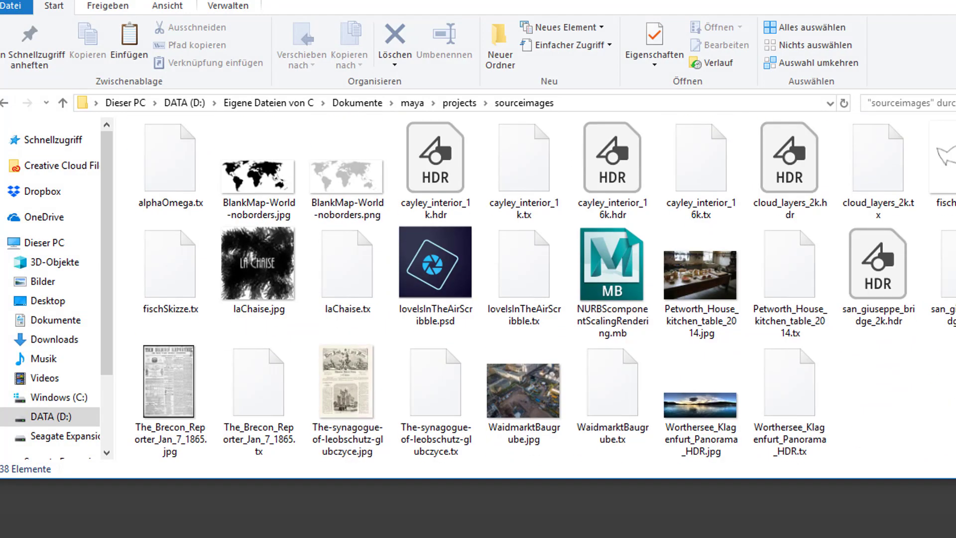
{"action": "key", "text": "ctrl+v"}
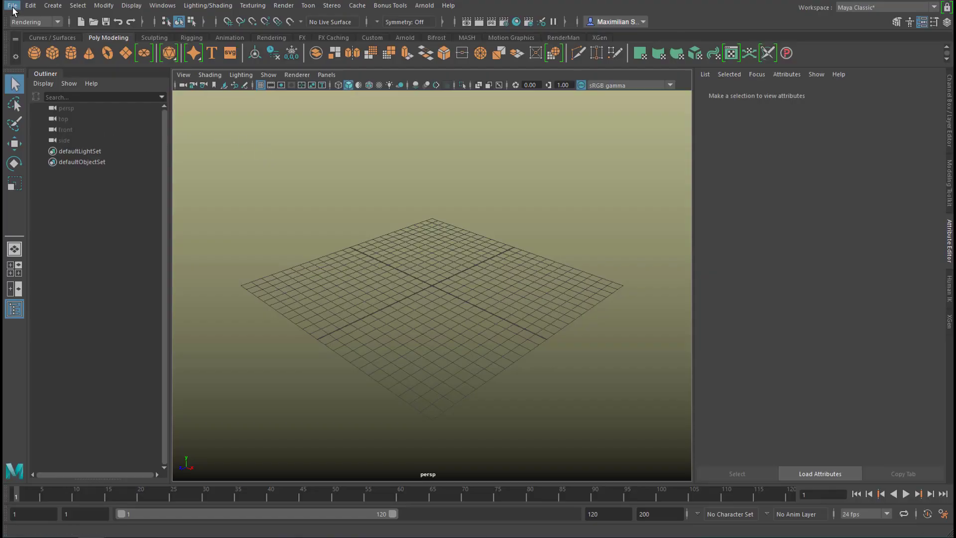
Step: Open the scene file rp_manuel_animated_001_dancing_native.ma, reaching the Scene Not Saved warning
{"action": "left_click", "coordinate": [13, 8]}
{"action": "left_click", "coordinate": [43, 31]}
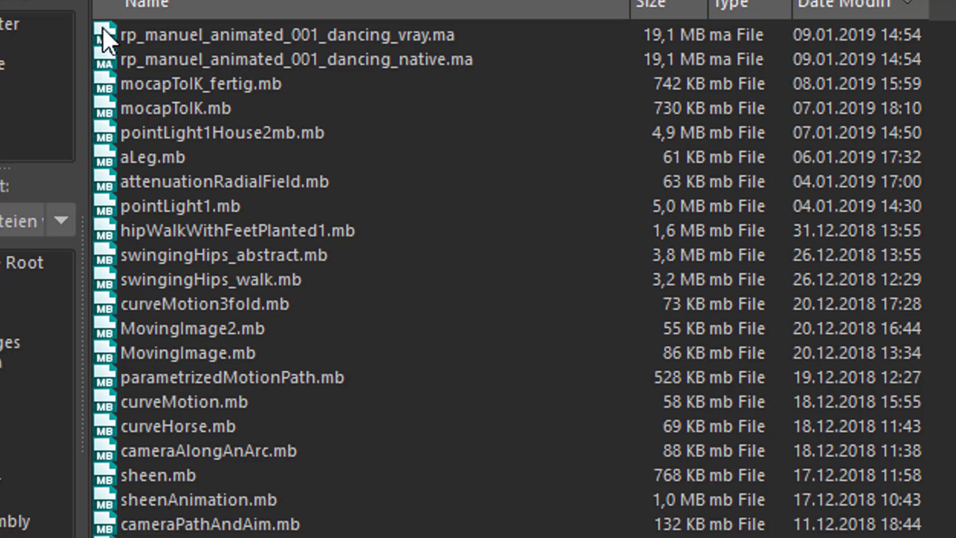
{"action": "left_click", "coordinate": [108, 62]}
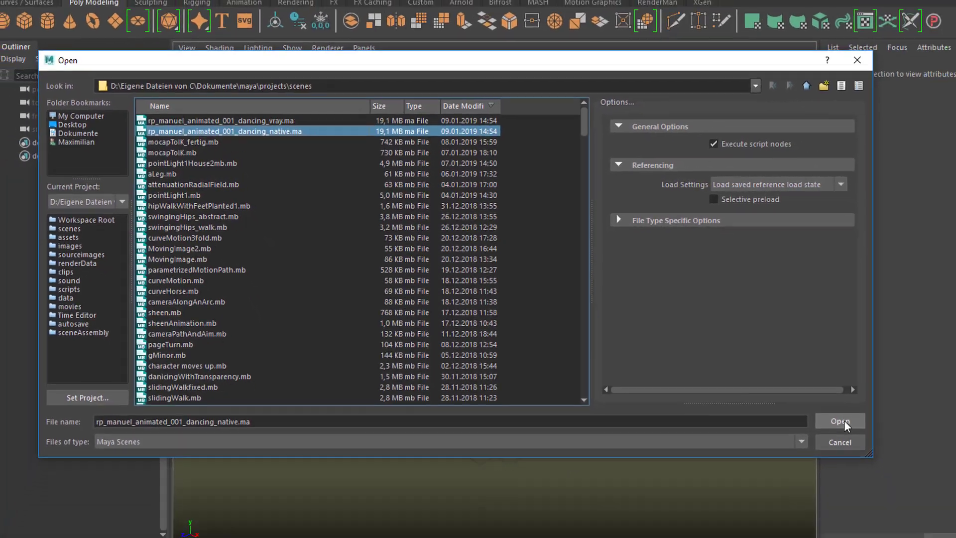
{"action": "left_click", "coordinate": [953, 480]}
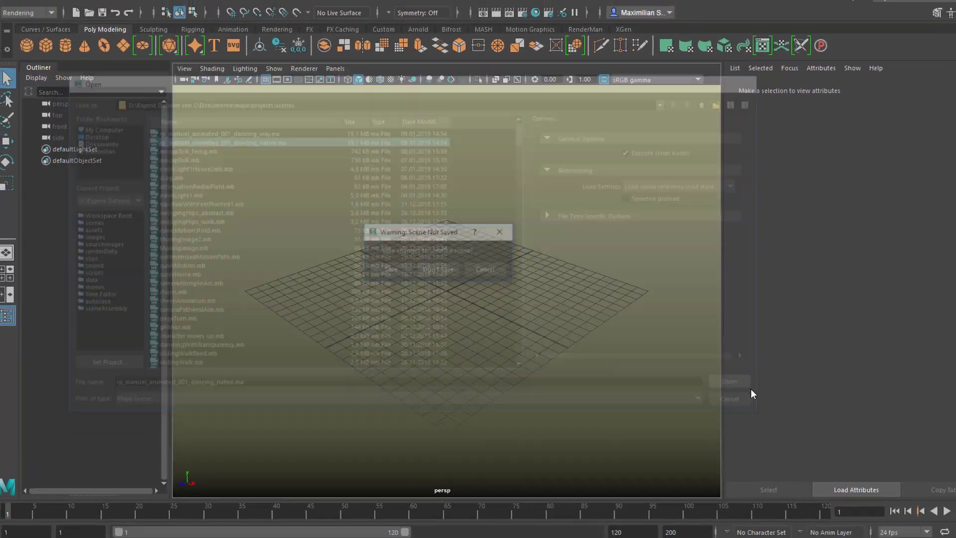
Step: Frame the character, switch to textured display, and orbit the view around it
{"action": "key", "text": "f"}
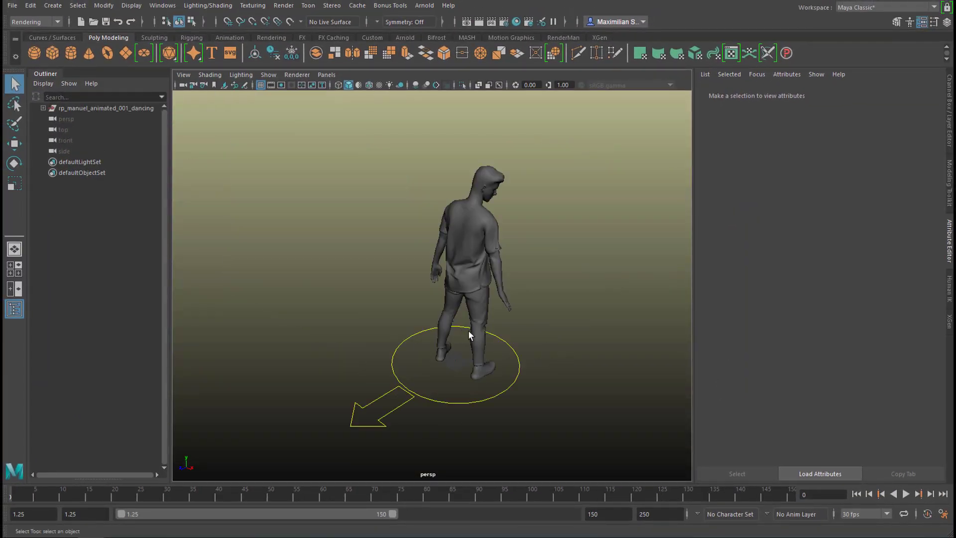
{"action": "left_click_drag", "start_coordinate": [546, 361], "coordinate": [405, 373], "text": "alt"}
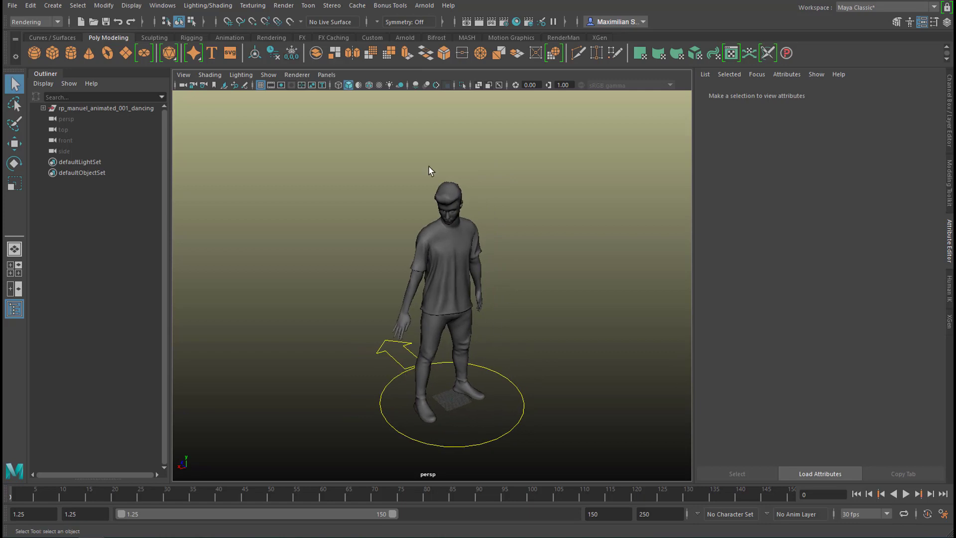
{"action": "left_click", "coordinate": [379, 85]}
{"action": "left_click_drag", "start_coordinate": [448, 149], "coordinate": [512, 195], "text": "alt"}
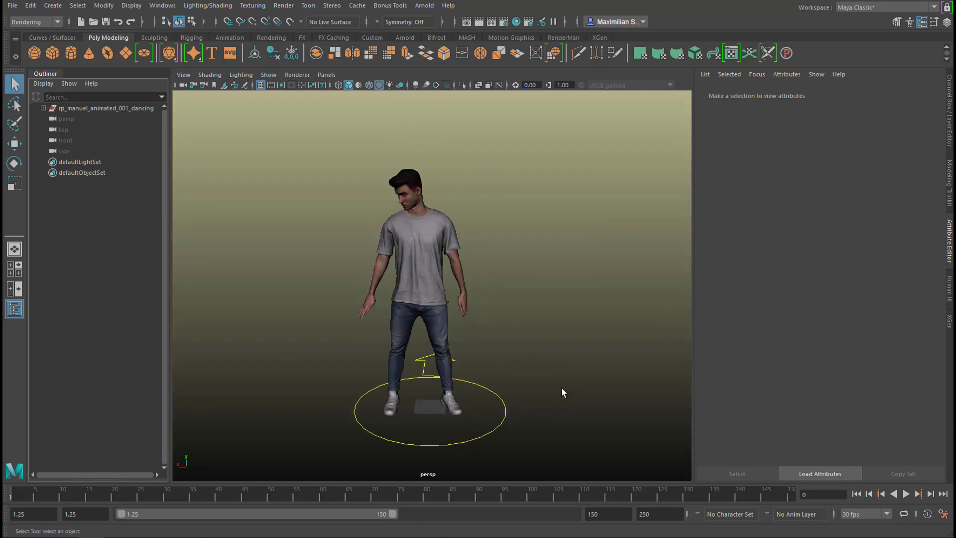
{"action": "mouse_move", "coordinate": [555, 389]}
{"action": "left_mouse_down", "text": "alt"}
{"action": "mouse_move", "coordinate": [585, 390]}
{"action": "mouse_move", "coordinate": [608, 374]}
{"action": "mouse_move", "coordinate": [548, 393]}
{"action": "mouse_move", "coordinate": [461, 398]}
{"action": "mouse_move", "coordinate": [598, 382]}
{"action": "mouse_move", "coordinate": [585, 356]}
{"action": "mouse_move", "coordinate": [553, 392]}
{"action": "mouse_move", "coordinate": [500, 390]}
{"action": "mouse_move", "coordinate": [586, 377]}
{"action": "mouse_move", "coordinate": [549, 395]}
{"action": "mouse_move", "coordinate": [515, 382]}
{"action": "mouse_move", "coordinate": [550, 392]}
{"action": "left_mouse_up", "text": "alt"}
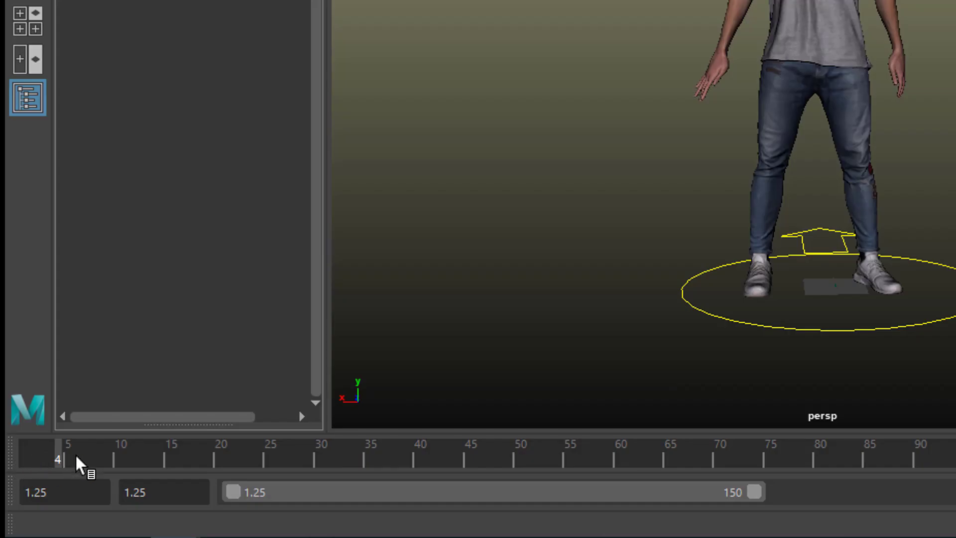
Step: Scrub the timeline from frame 0 through about 126 to check the dance motion
{"action": "left_click_drag", "start_coordinate": [41, 497], "coordinate": [404, 501]}
{"action": "left_click_drag", "start_coordinate": [780, 468], "coordinate": [955, 468]}
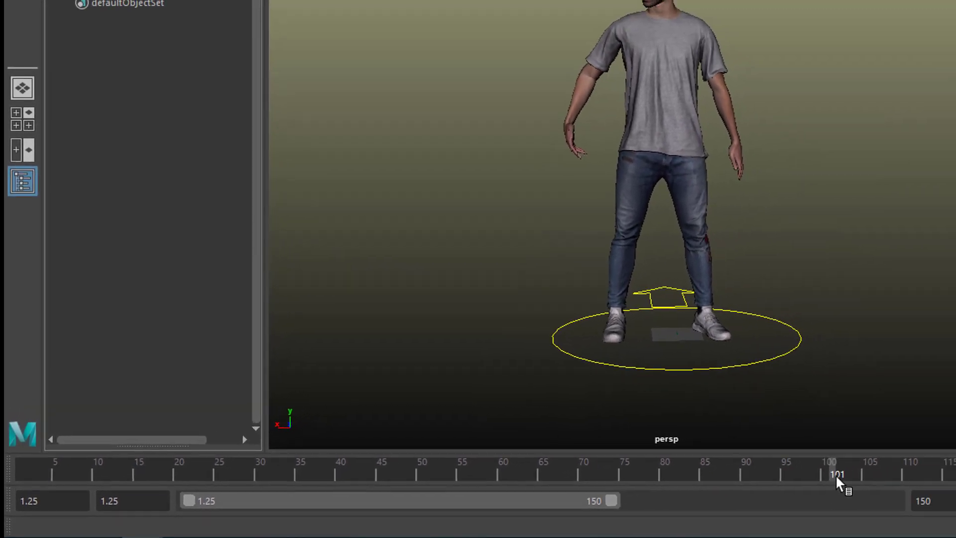
{"action": "left_click_drag", "start_coordinate": [837, 475], "coordinate": [955, 496]}
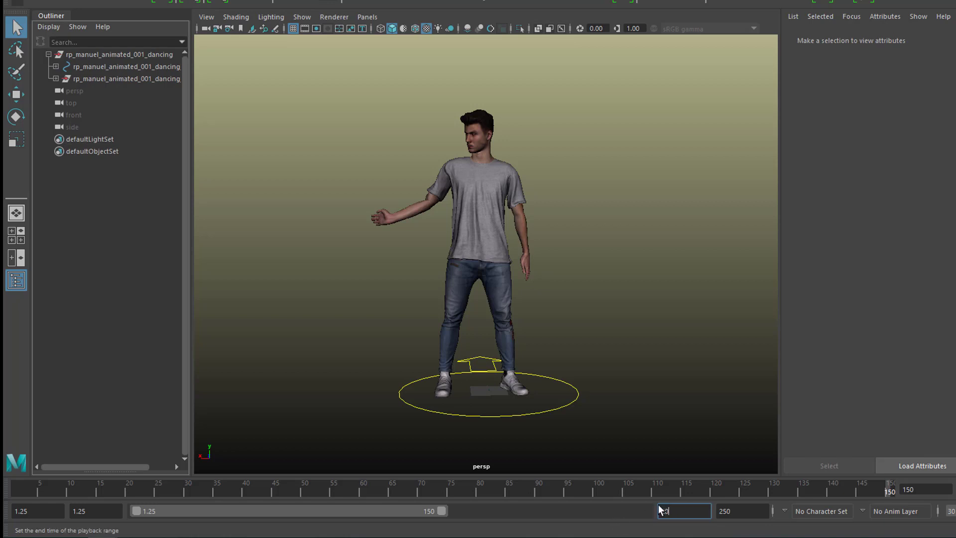
Step: Set both the animation end and playback end frames to 2000
{"action": "key", "text": "Return"}
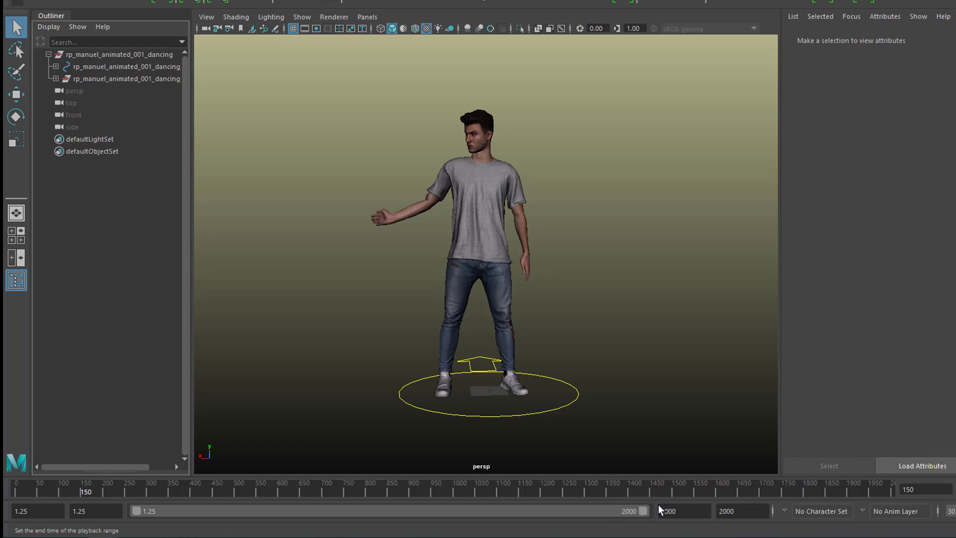
Step: Expand CTRL > root in the Outliner and select the hip joint to show its keys
{"action": "left_click", "coordinate": [105, 69]}
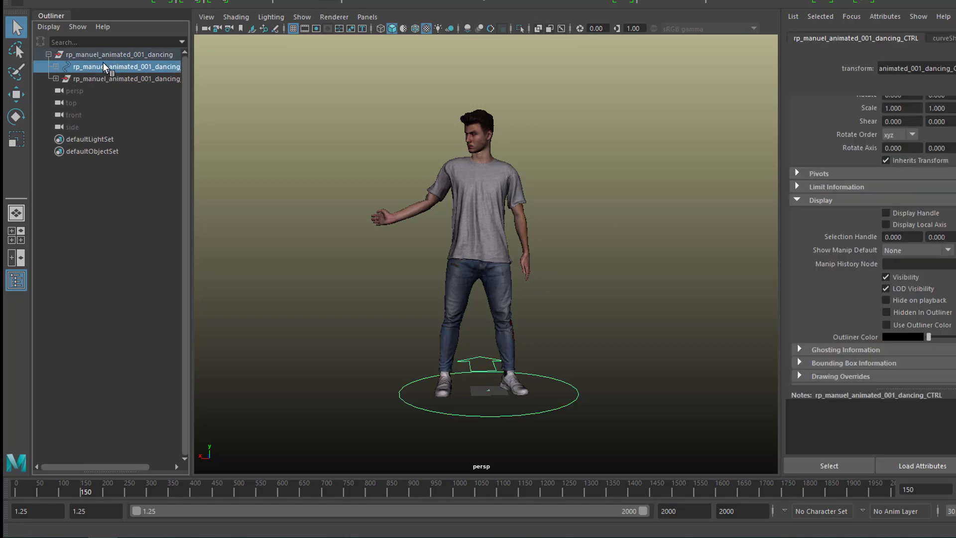
{"action": "left_click", "coordinate": [56, 67]}
{"action": "left_click", "coordinate": [96, 82]}
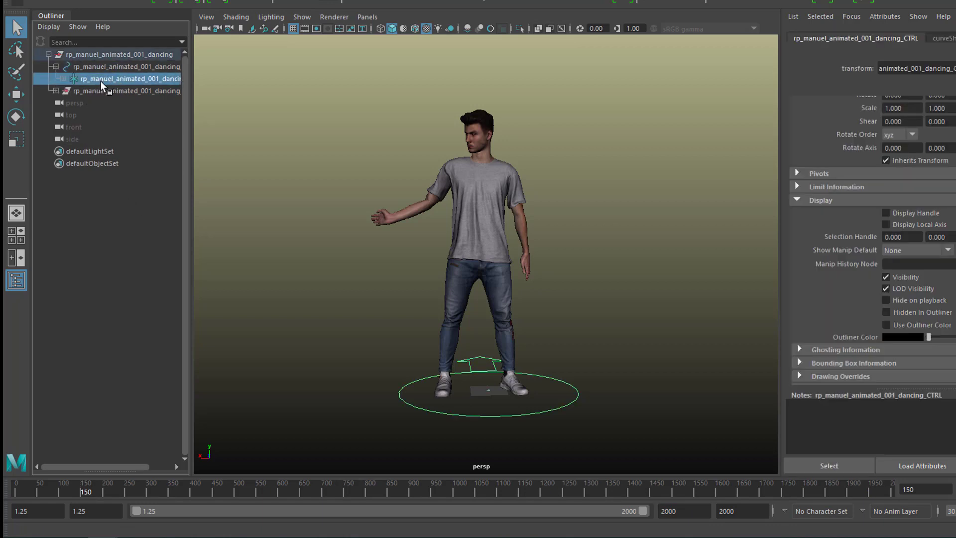
{"action": "left_click", "coordinate": [63, 79]}
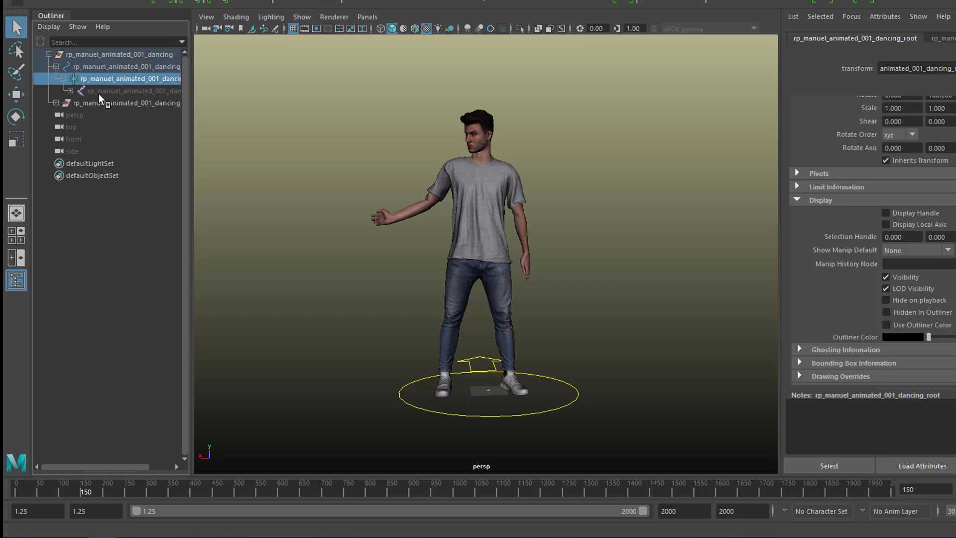
{"action": "left_click", "coordinate": [99, 91]}
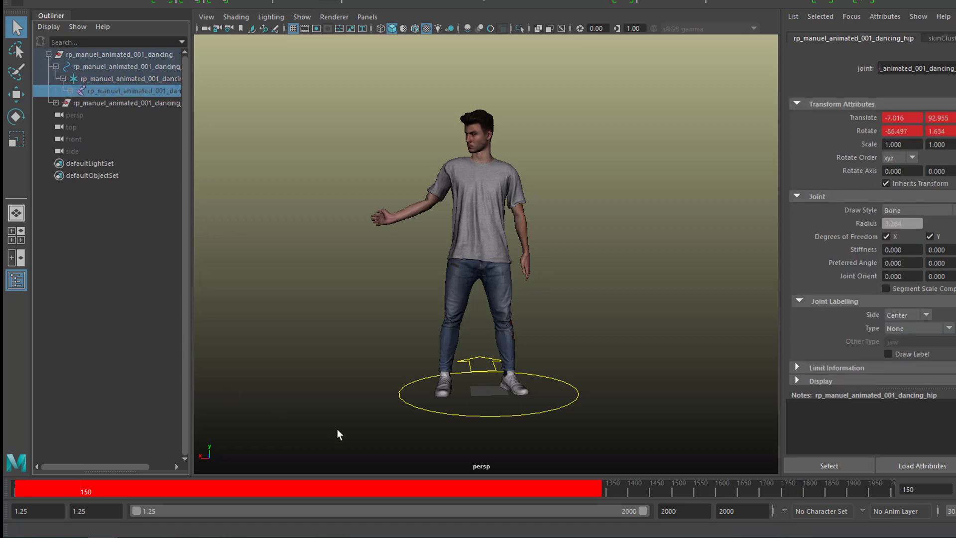
Step: End the playback range at frame 1339 and play the dance from the start
{"action": "left_click_drag", "start_coordinate": [643, 513], "coordinate": [475, 529]}
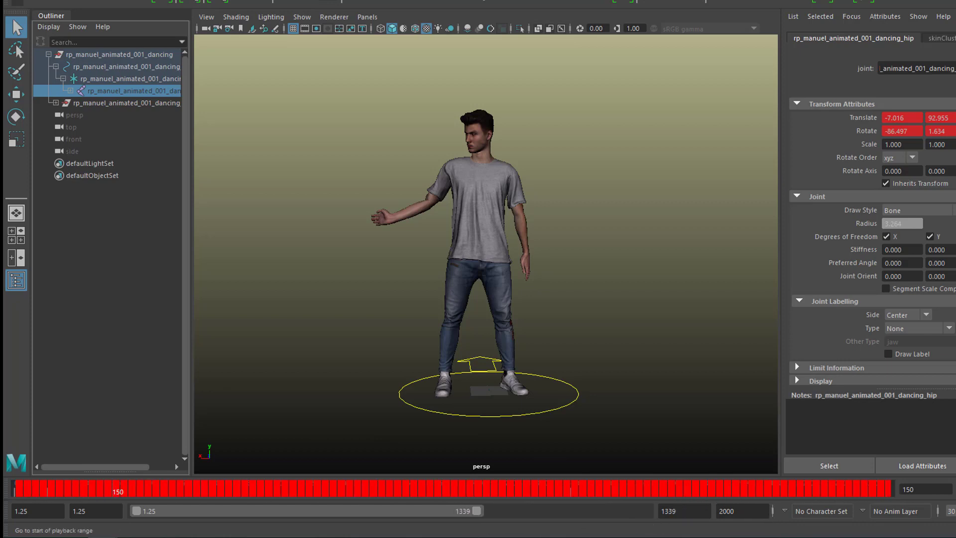
{"action": "key", "text": "alt+shift+v"}
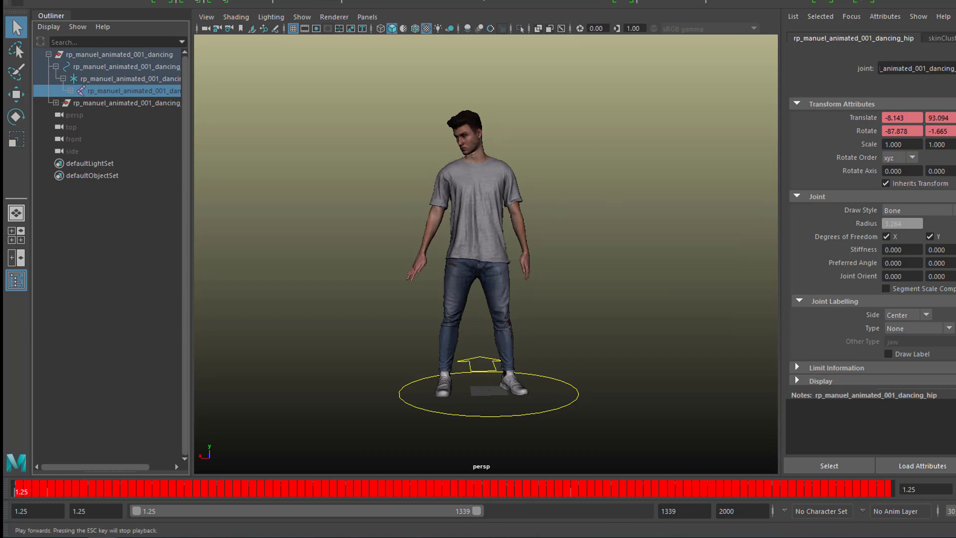
{"action": "key", "text": "alt+v"}
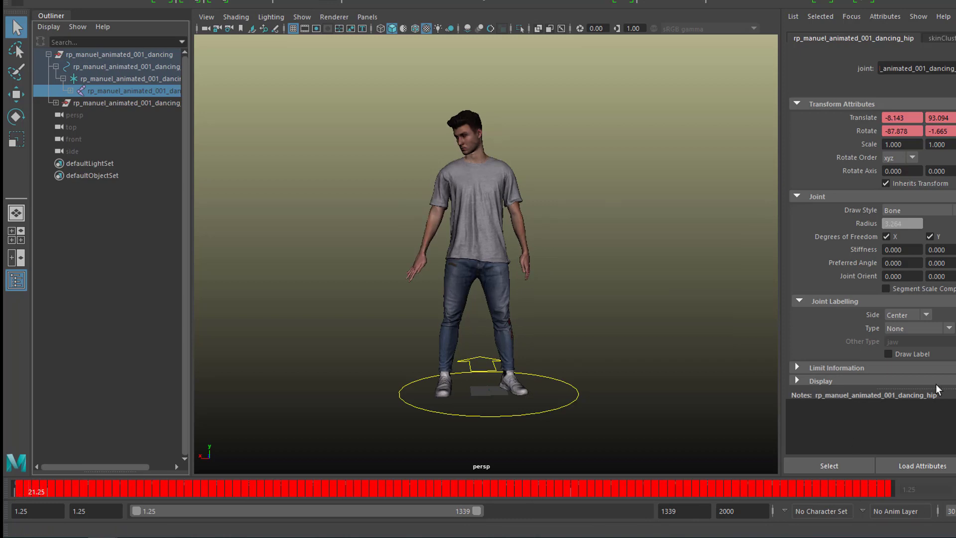